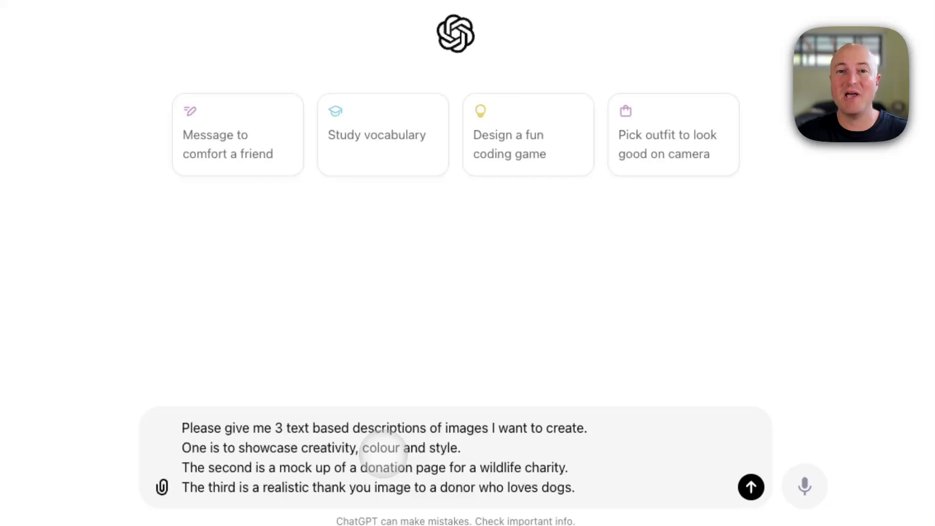
# Step: Send the request for three image descriptions and scroll through ChatGPT's detailed reply
pyautogui.click(746, 488)
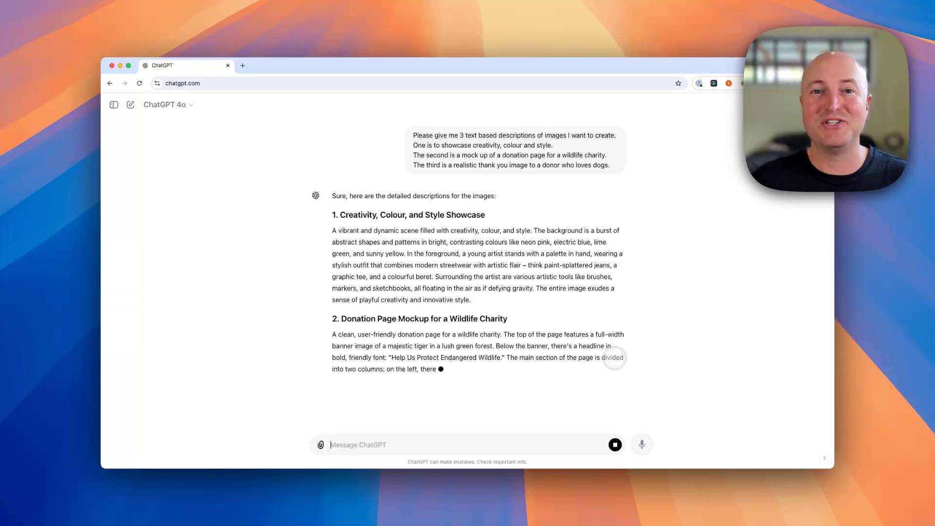
pyautogui.scroll(-3, 612, 357)
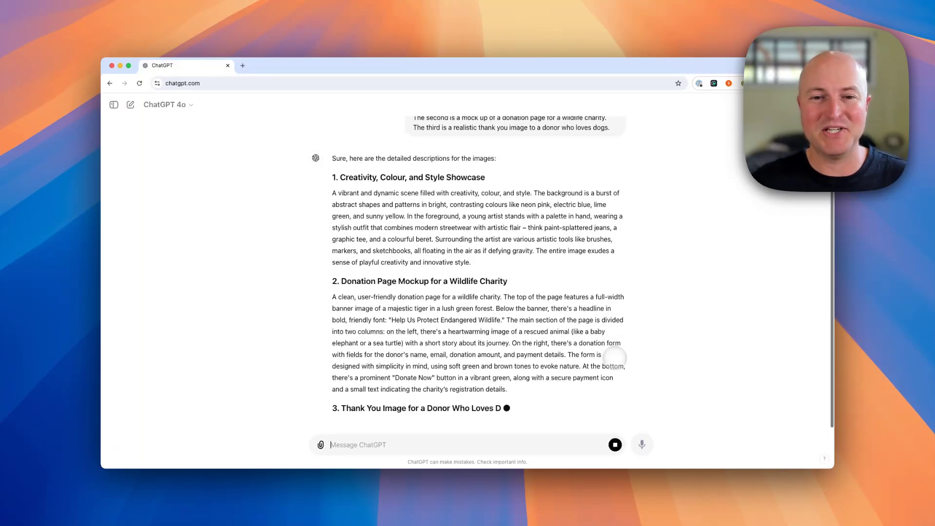
pyautogui.scroll(3, 606, 342)
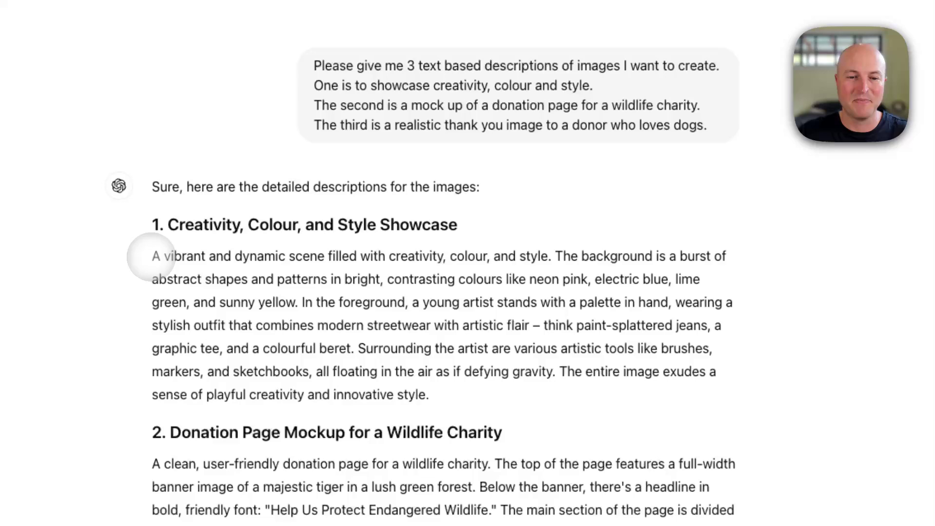
# Step: Request 'Please generate a horizontal image of the following:' with the creativity showcase description pasted in
pyautogui.moveTo(152, 257); pyautogui.dragTo(429, 395)
pyautogui.press('super+c')
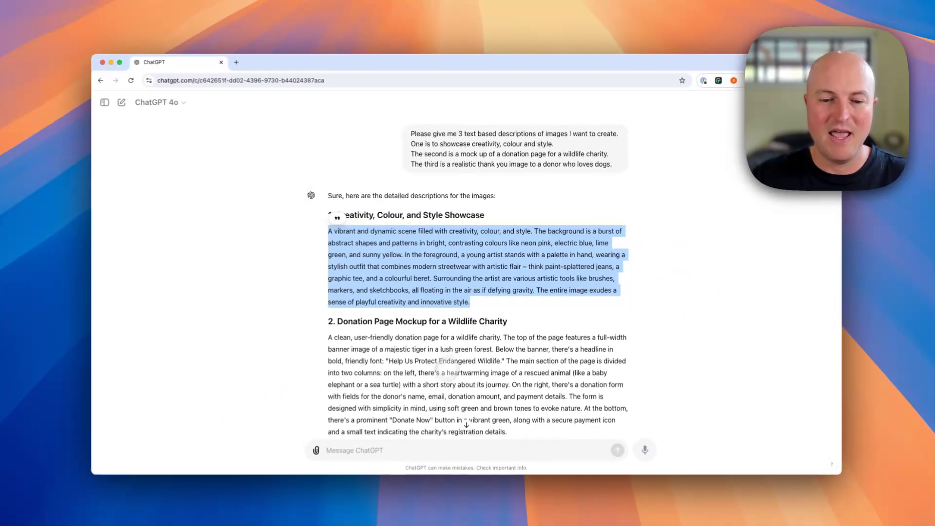
pyautogui.click(437, 441)
pyautogui.write('Pleas')
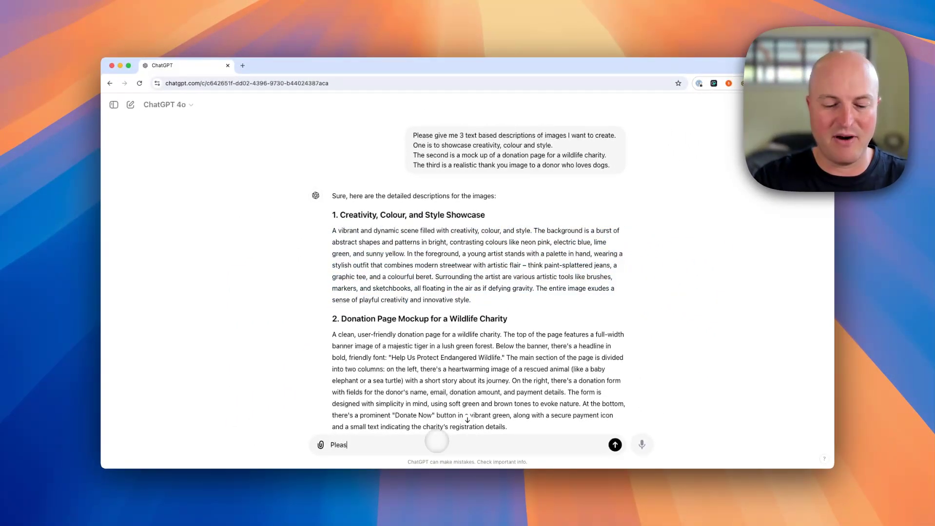
pyautogui.write('e generate a h')
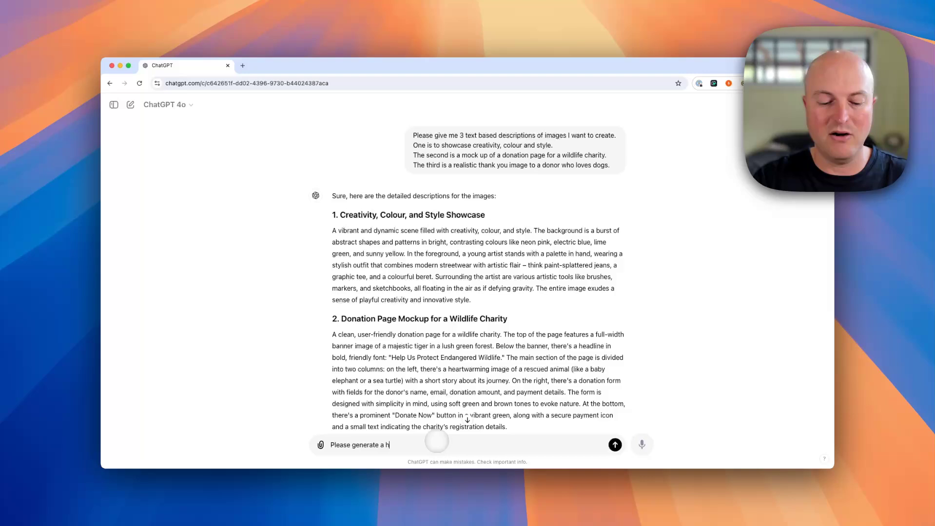
pyautogui.write('orizontal')
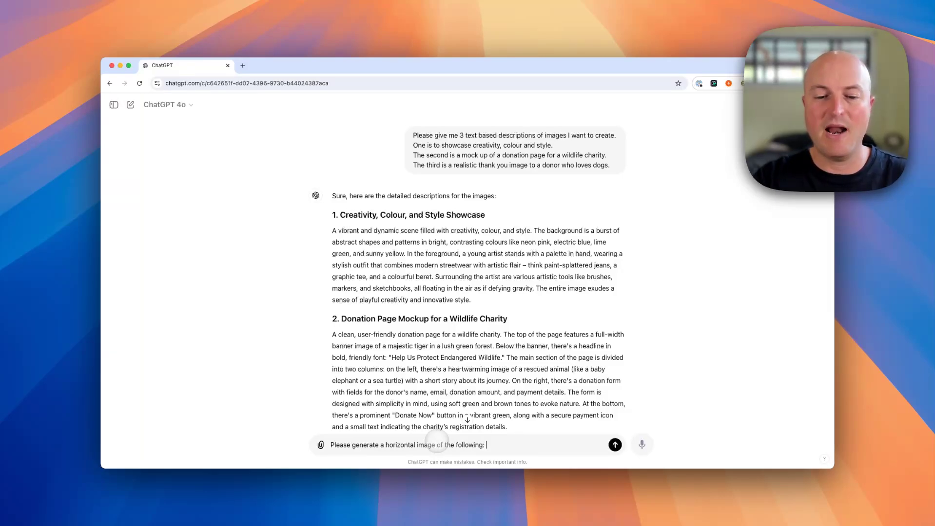
pyautogui.write('image of the following:')
pyautogui.press('super+v')
pyautogui.press('Return')
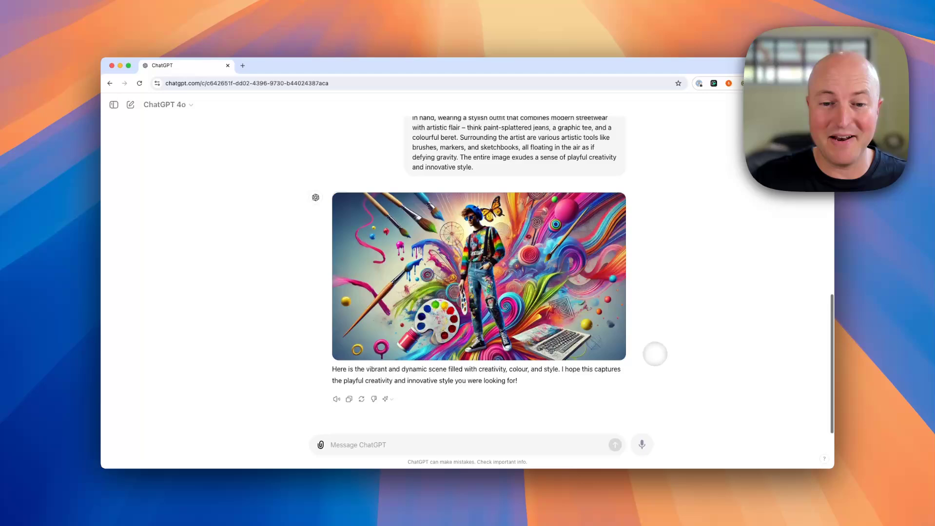
# Step: Open the artist image full size, view its prompt, then switch to area selection
pyautogui.click(575, 312)
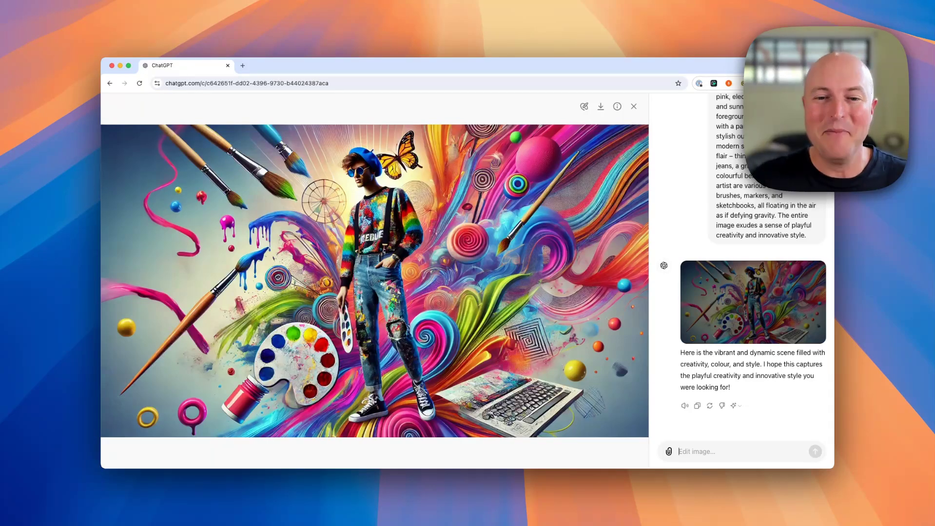
pyautogui.click(634, 106)
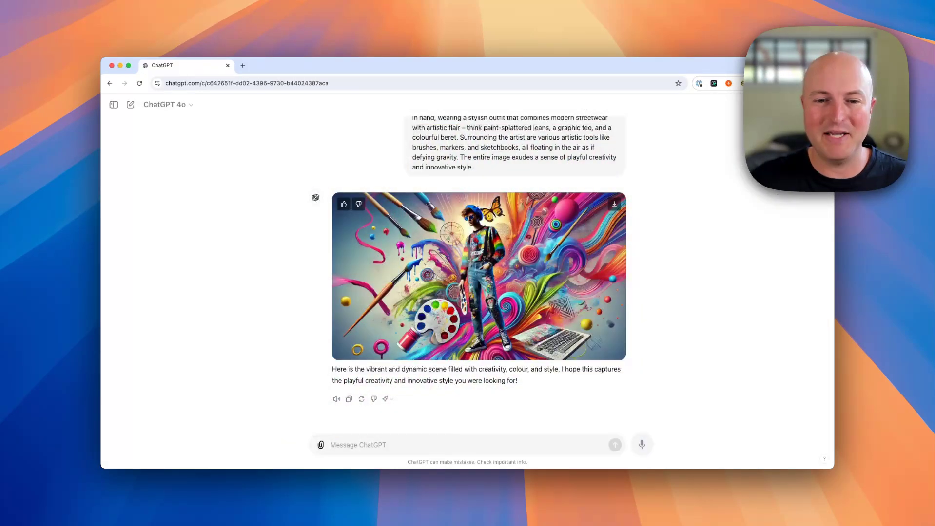
pyautogui.click(473, 253)
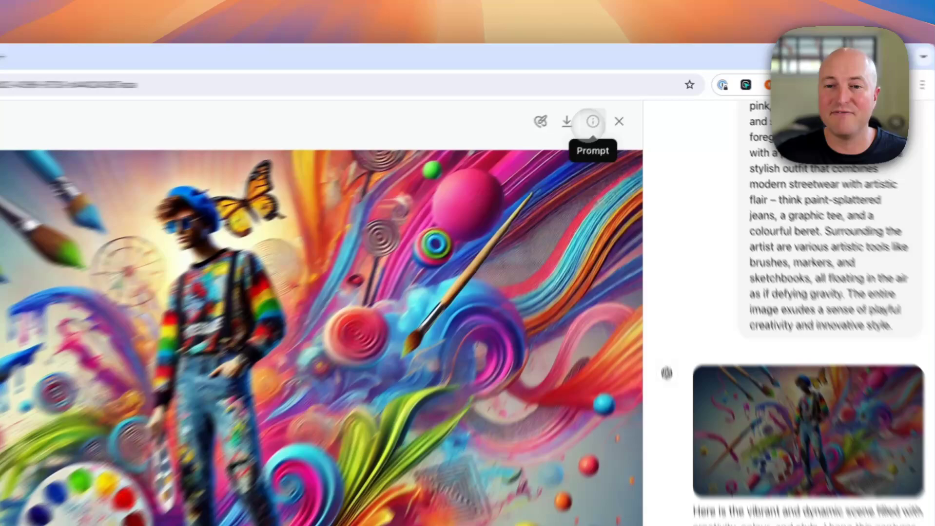
pyautogui.click(617, 106)
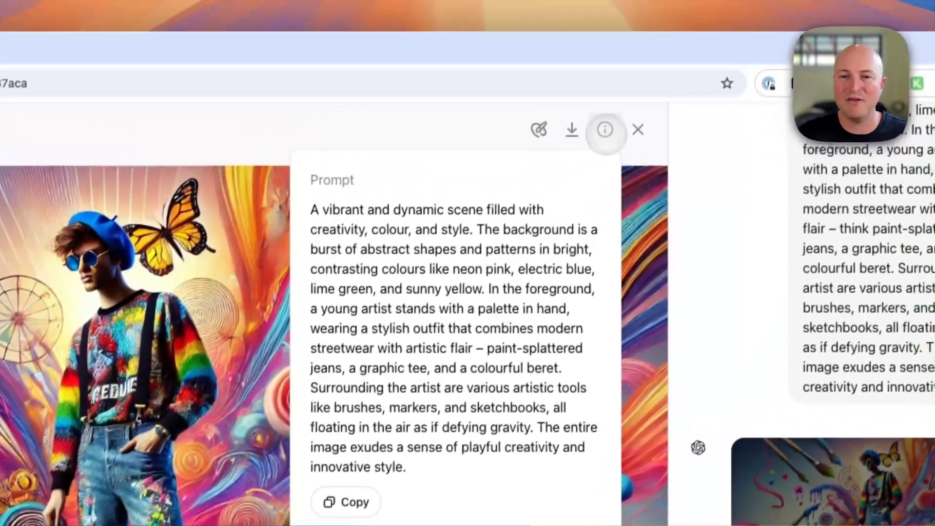
pyautogui.click(605, 130)
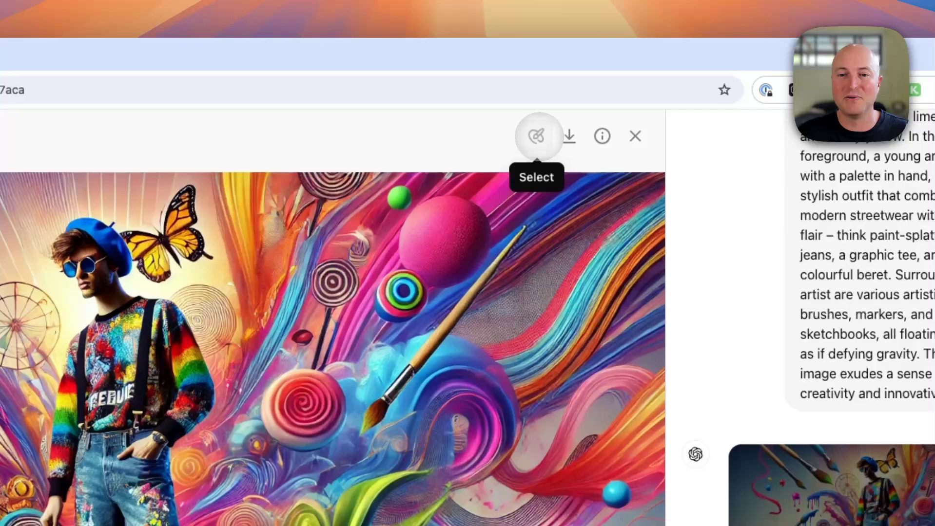
pyautogui.click(536, 136)
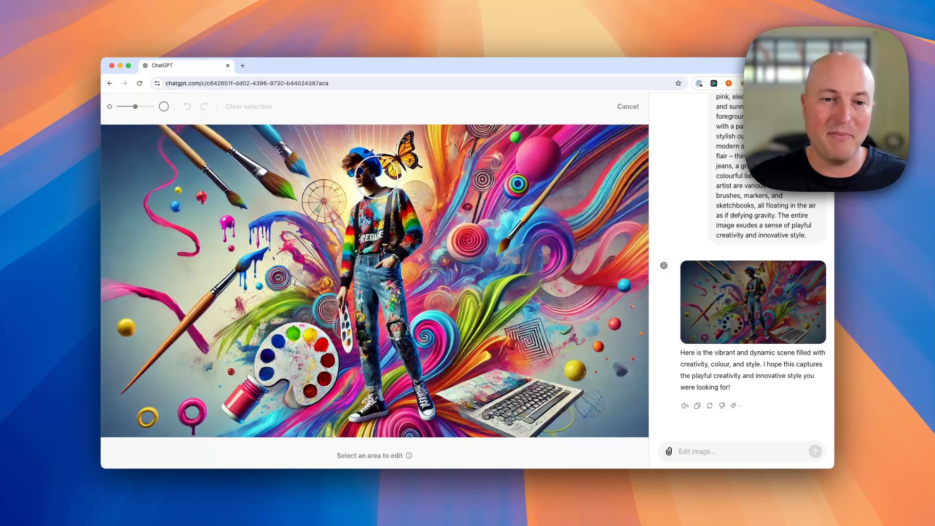
# Step: Brush over the artist and request 'Please replace the human with a dog', then mark the dog
pyautogui.moveTo(372, 168)
pyautogui.mouseDown()
pyautogui.moveTo(358, 160)
pyautogui.moveTo(395, 250)
pyautogui.mouseUp()
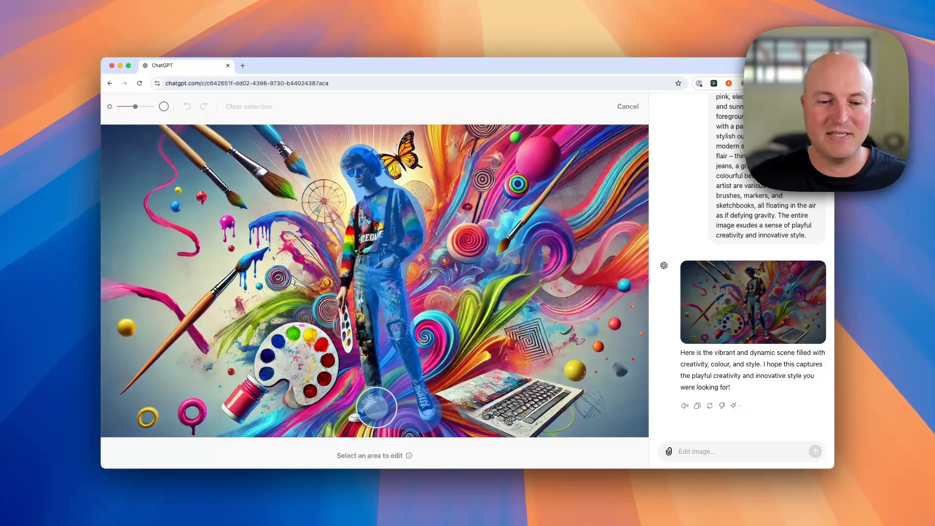
pyautogui.moveTo(348, 300)
pyautogui.mouseDown()
pyautogui.moveTo(361, 234)
pyautogui.moveTo(374, 220)
pyautogui.moveTo(377, 258)
pyautogui.mouseUp()
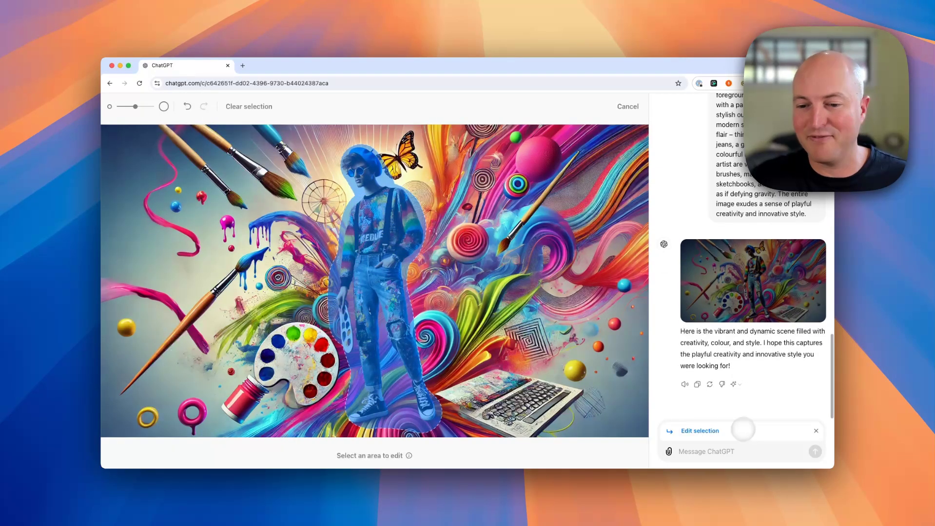
pyautogui.click(732, 449)
pyautogui.write('Ple')
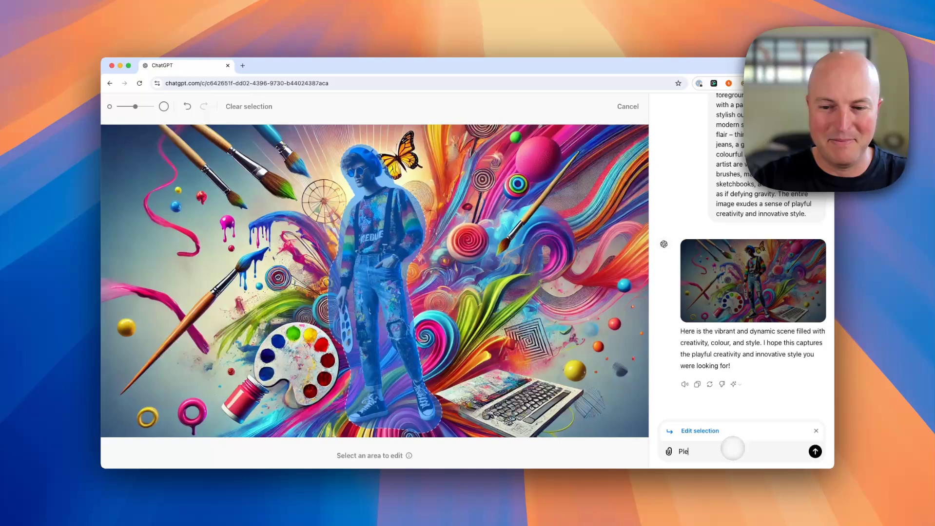
pyautogui.write('ase replace th')
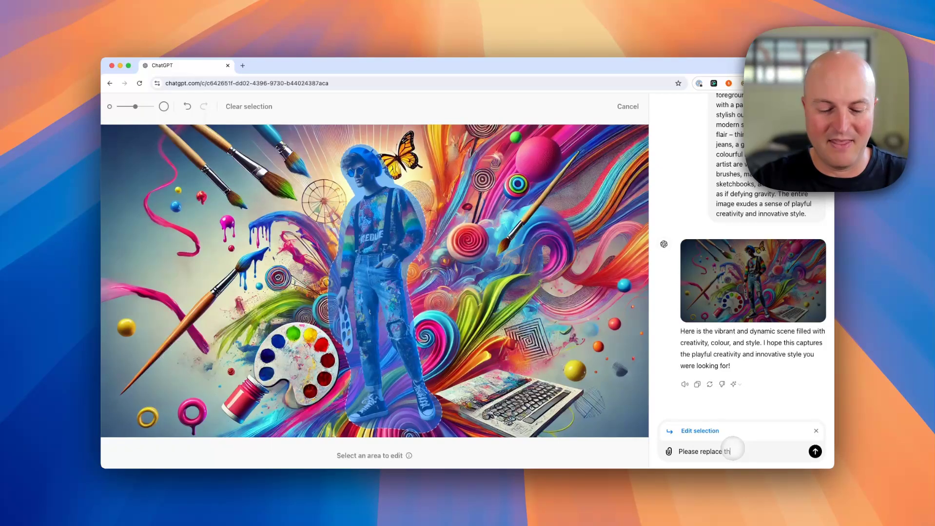
pyautogui.write('e human with a dog')
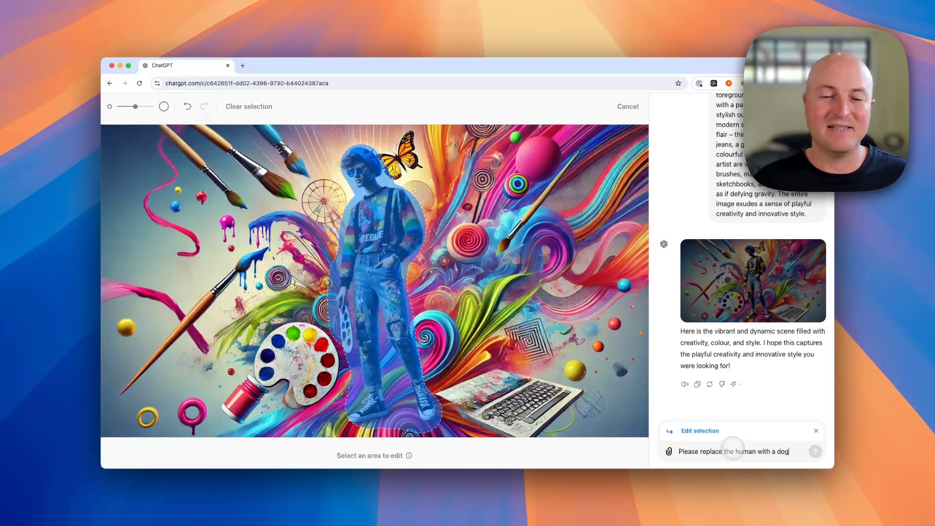
pyautogui.press('Return')
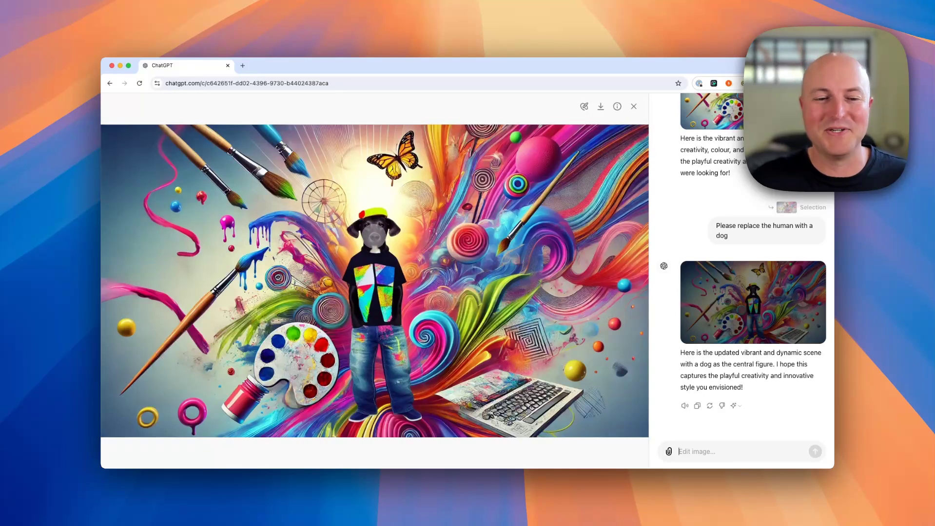
pyautogui.click(584, 106)
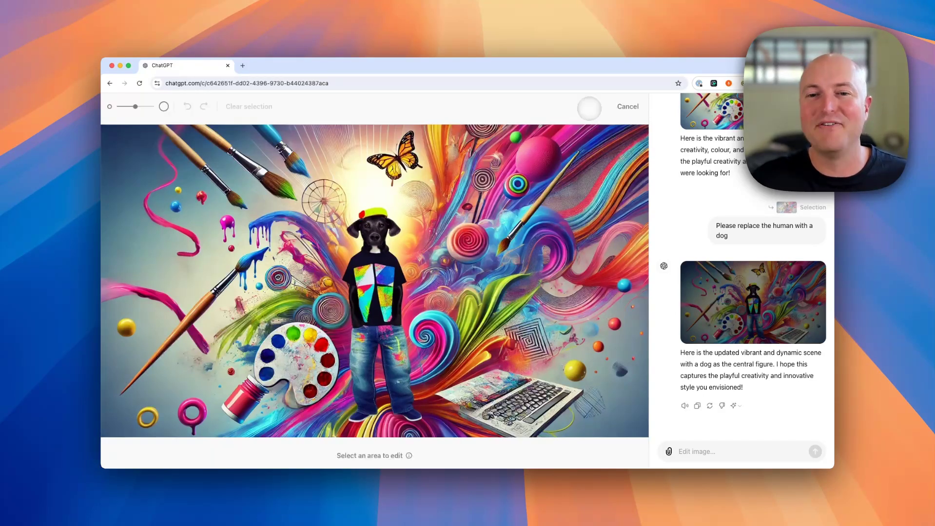
pyautogui.moveTo(353, 237)
pyautogui.mouseDown()
pyautogui.moveTo(390, 244)
pyautogui.moveTo(367, 384)
pyautogui.moveTo(397, 385)
pyautogui.moveTo(375, 290)
pyautogui.moveTo(370, 299)
pyautogui.moveTo(383, 286)
pyautogui.moveTo(357, 328)
pyautogui.mouseUp()
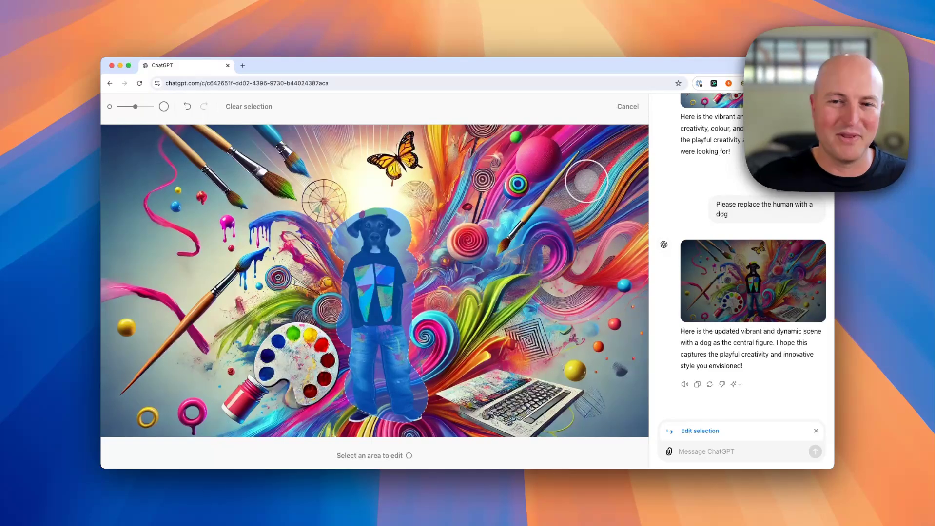
# Step: Leave the image editor and request a vertical image of the pasted wildlife donation page description
pyautogui.click(628, 106)
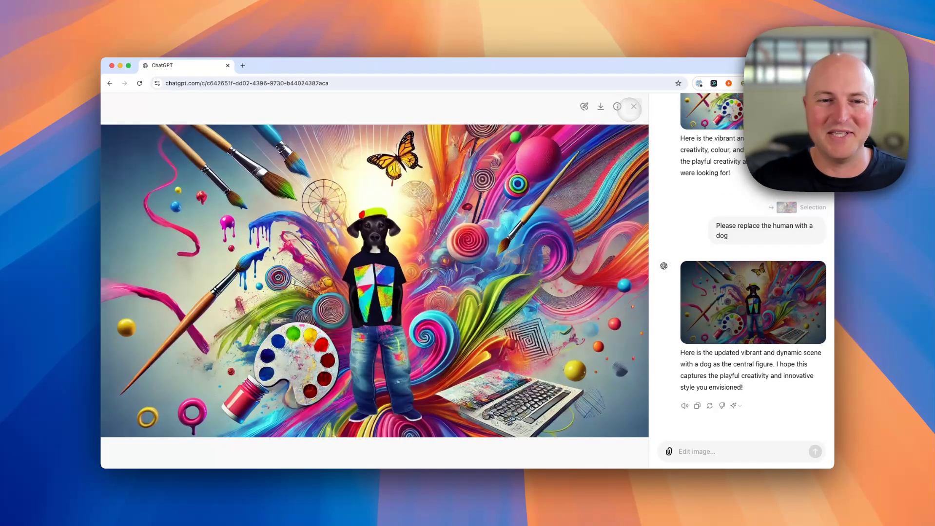
pyautogui.click(634, 106)
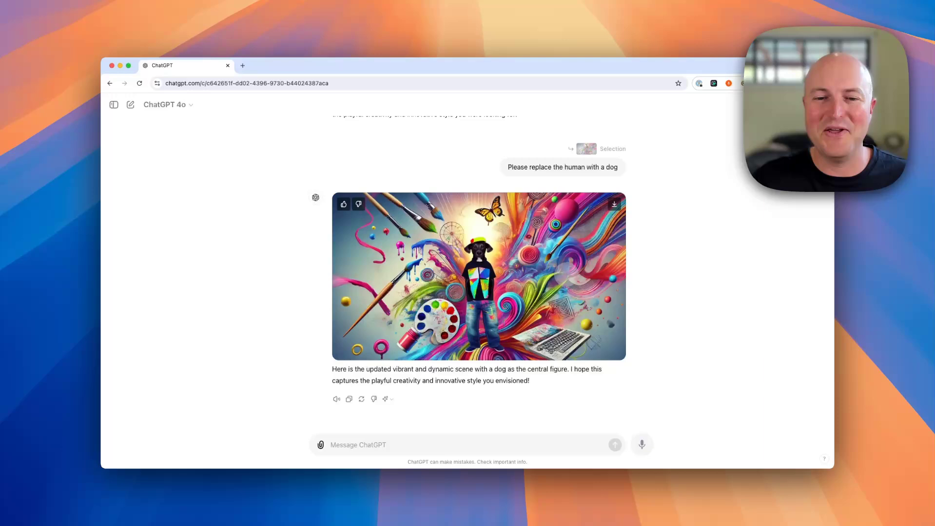
pyautogui.click(537, 443)
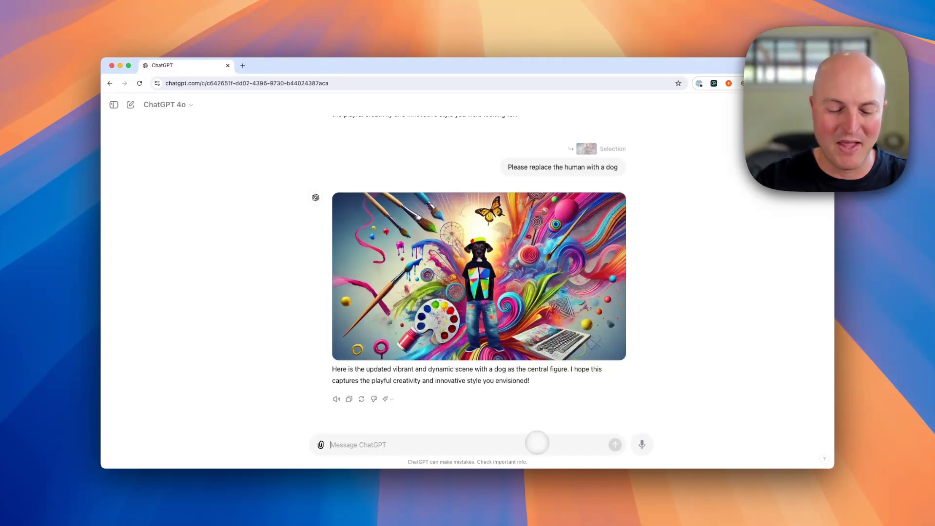
pyautogui.write('Please create a vertical')
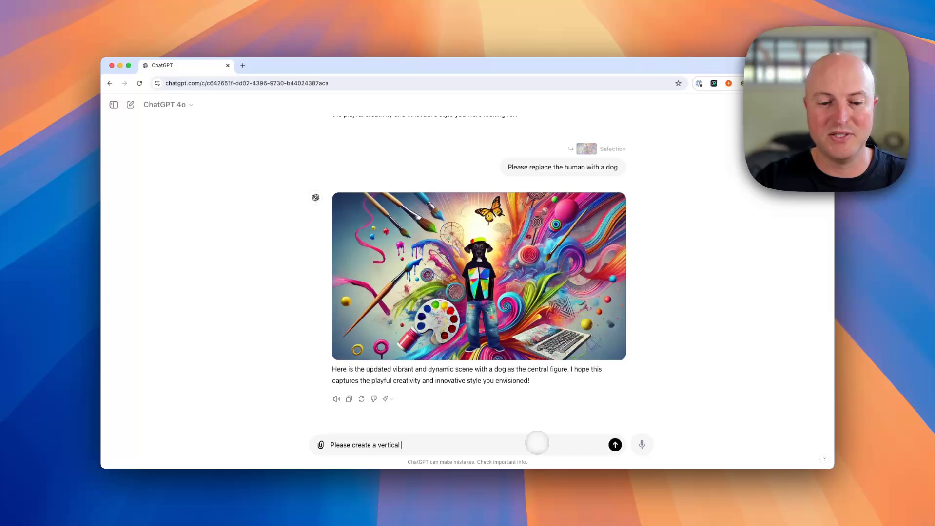
pyautogui.write(' m')
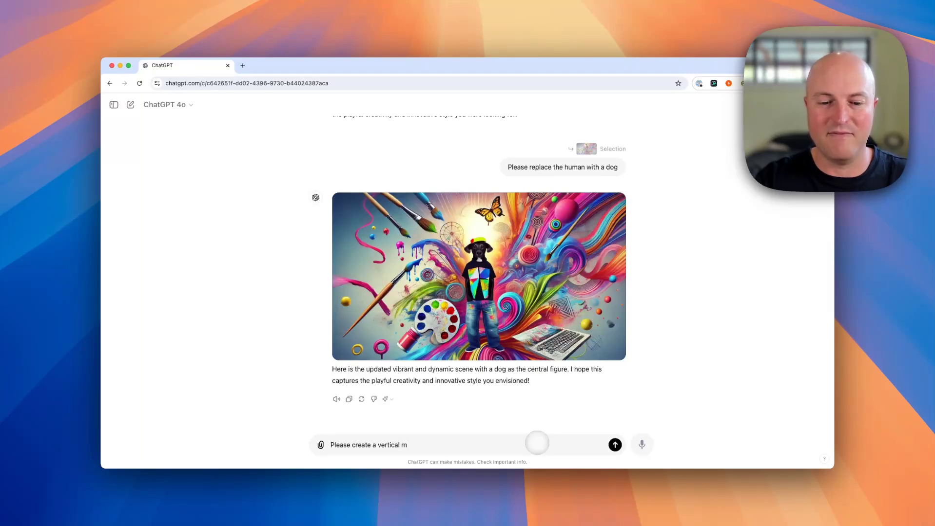
pyautogui.write('age image of the following:')
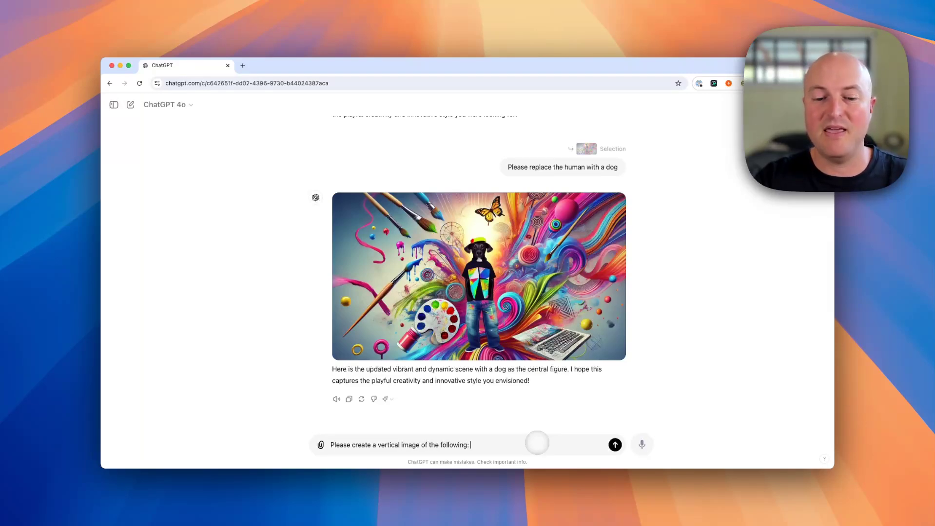
pyautogui.press('super+v')
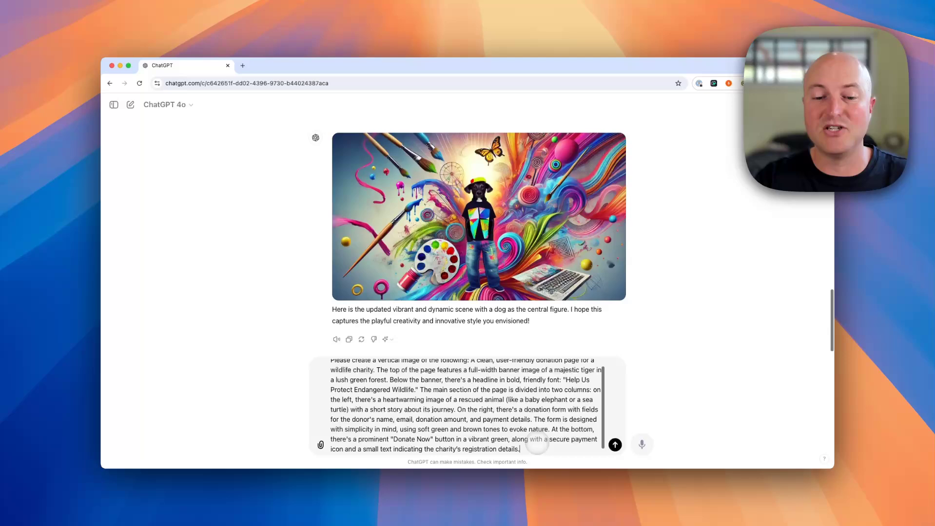
pyautogui.press('Return')
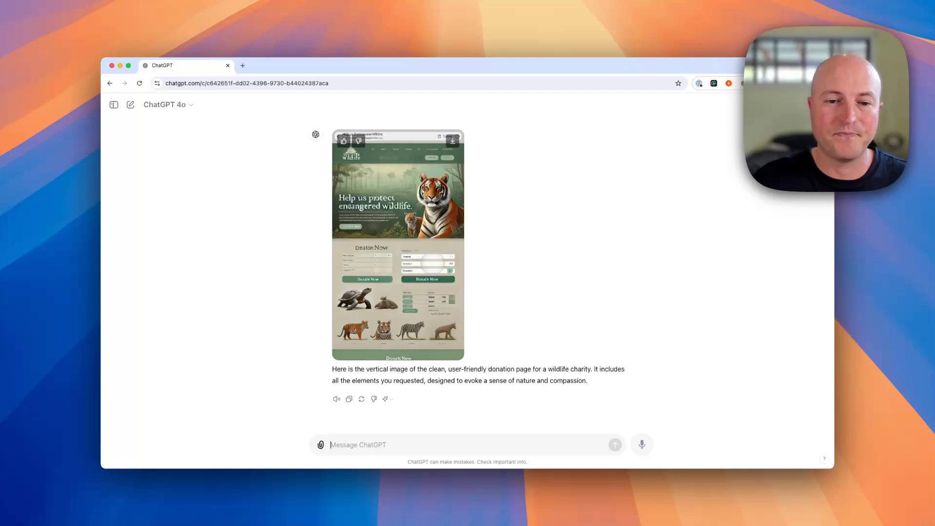
pyautogui.click(432, 264)
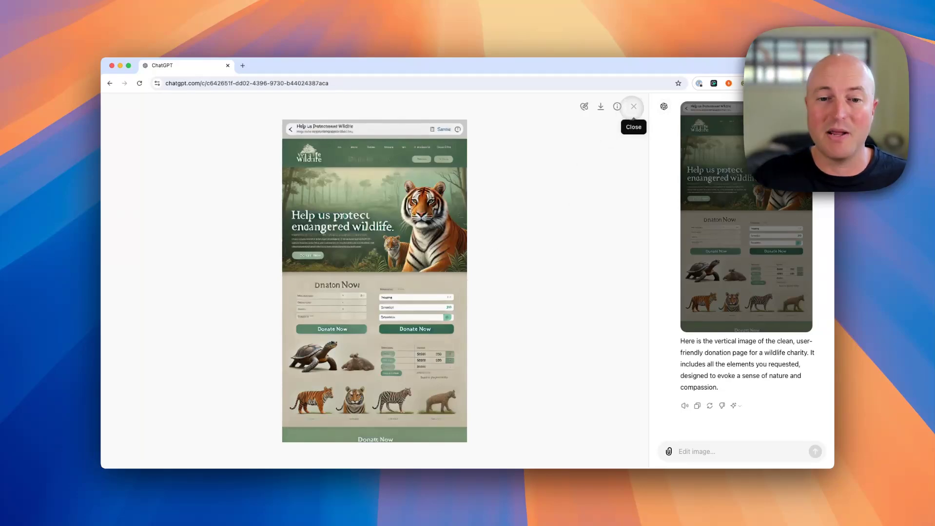
pyautogui.click(634, 106)
# Step: Copy the Thank You Image paragraph and request 'Please create a square image of the following:' with it
pyautogui.scroll(20, 580, 249)
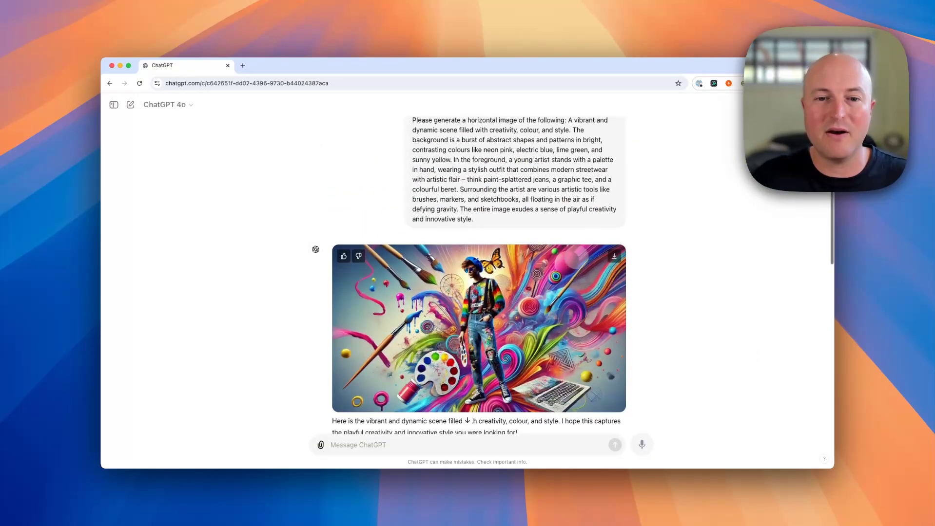
pyautogui.scroll(5, 438, 237)
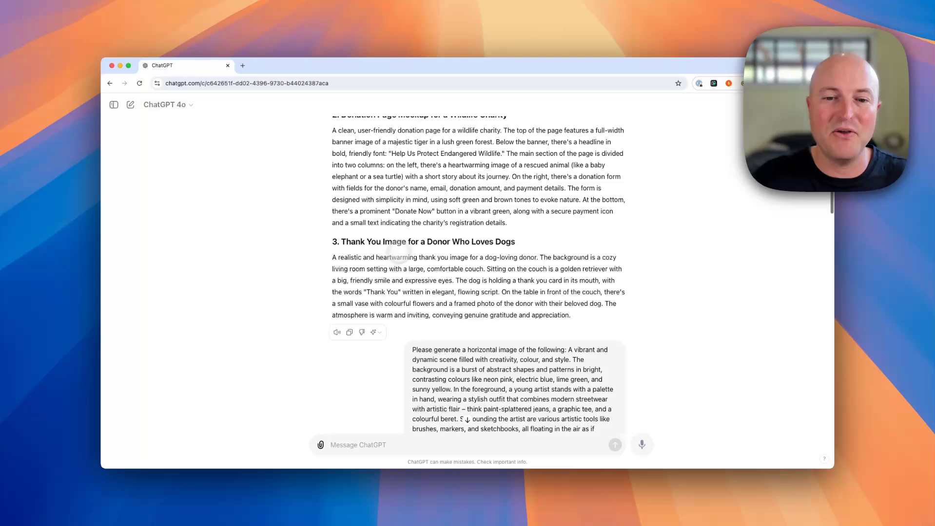
pyautogui.moveTo(332, 259); pyautogui.dragTo(581, 316)
pyautogui.press('super+c')
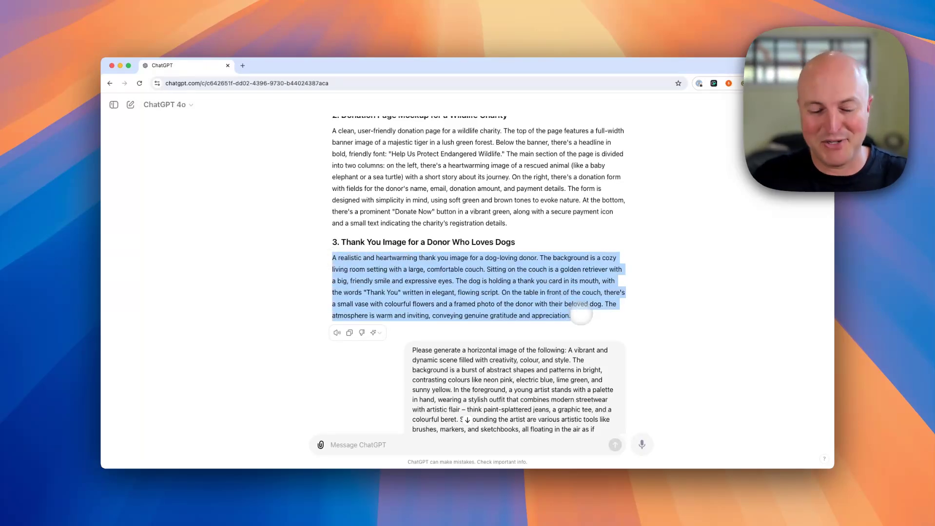
pyautogui.scroll(-20, 540, 269)
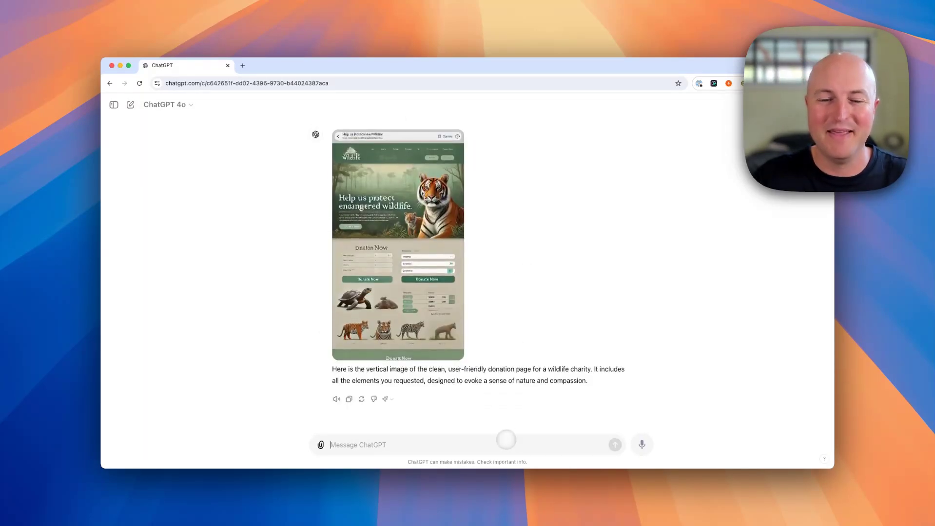
pyautogui.write('Plea')
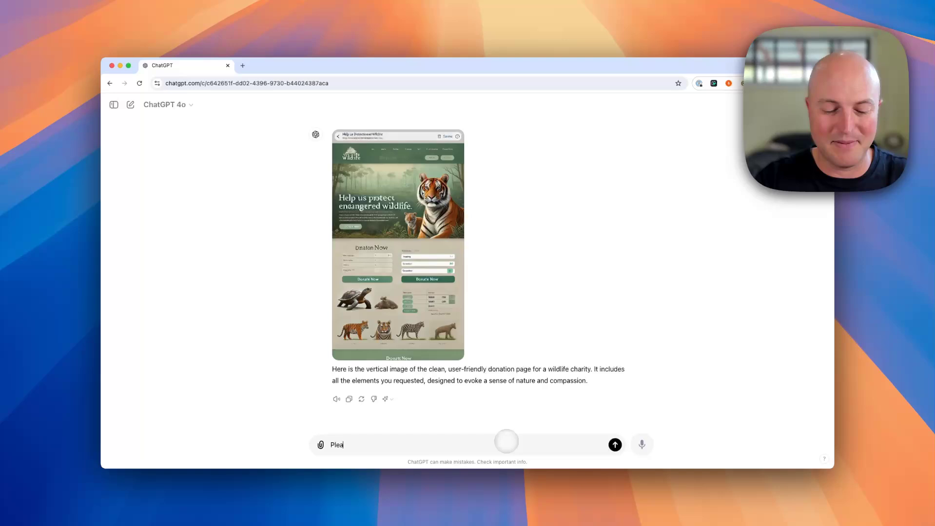
pyautogui.write('se create a squa')
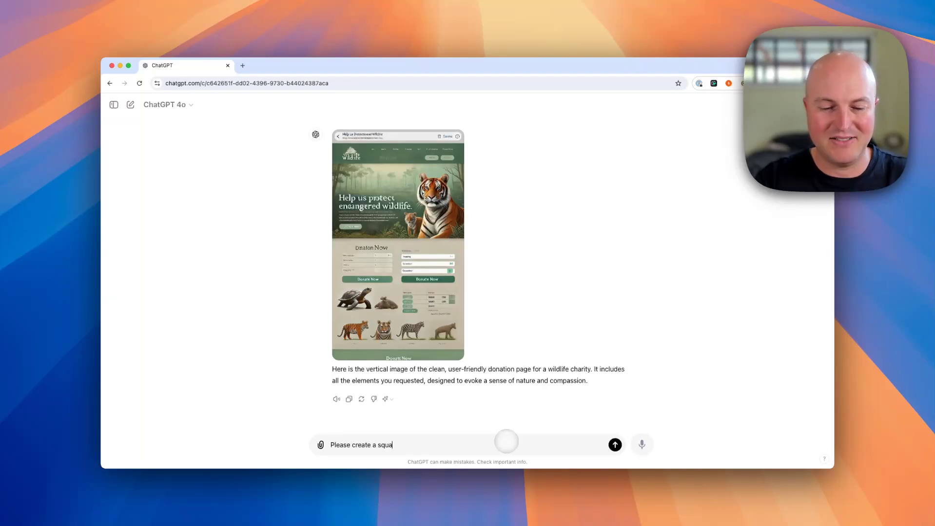
pyautogui.write('re image of the f')
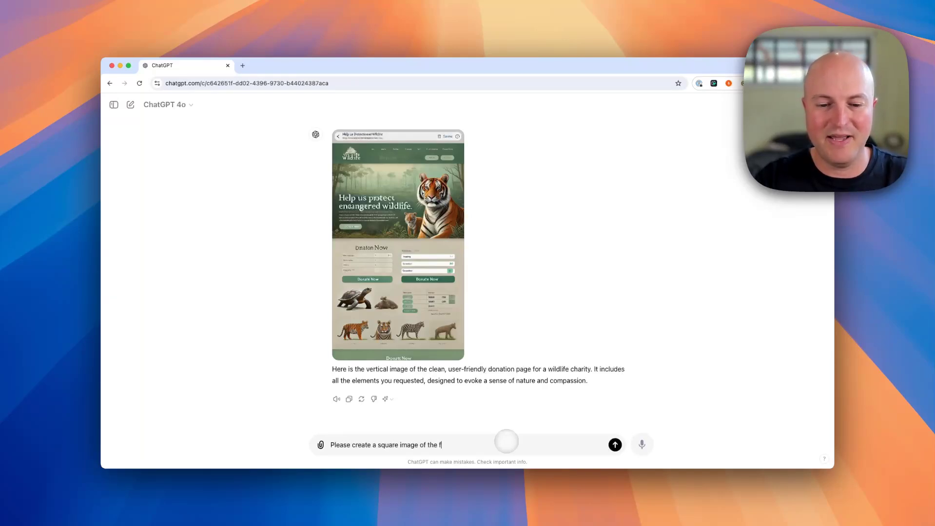
pyautogui.write('ollowing:')
pyautogui.press('super+v')
pyautogui.press('Return')
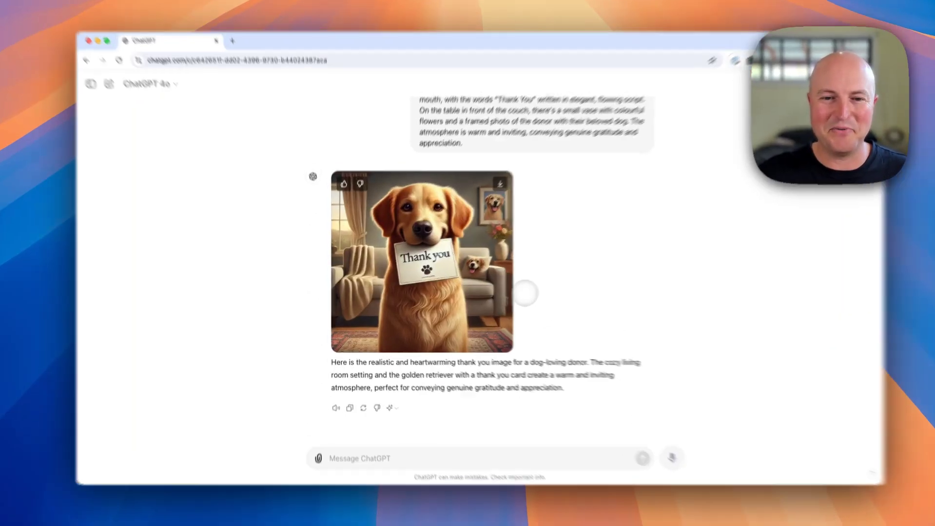
pyautogui.click(512, 293)
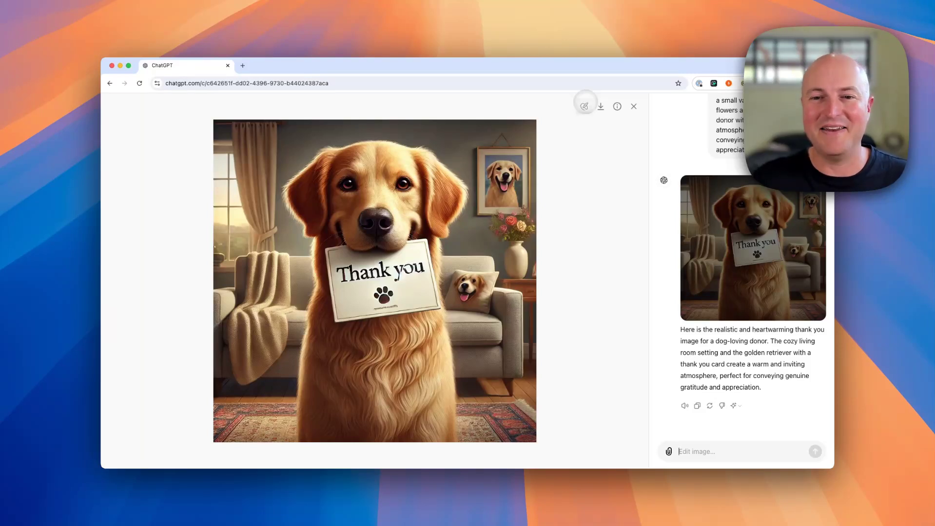
pyautogui.click(585, 106)
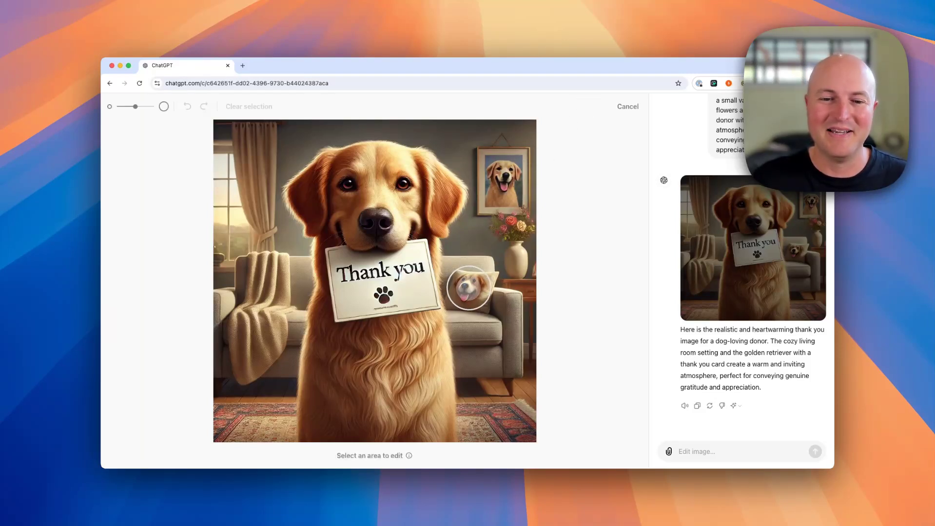
pyautogui.click(468, 287)
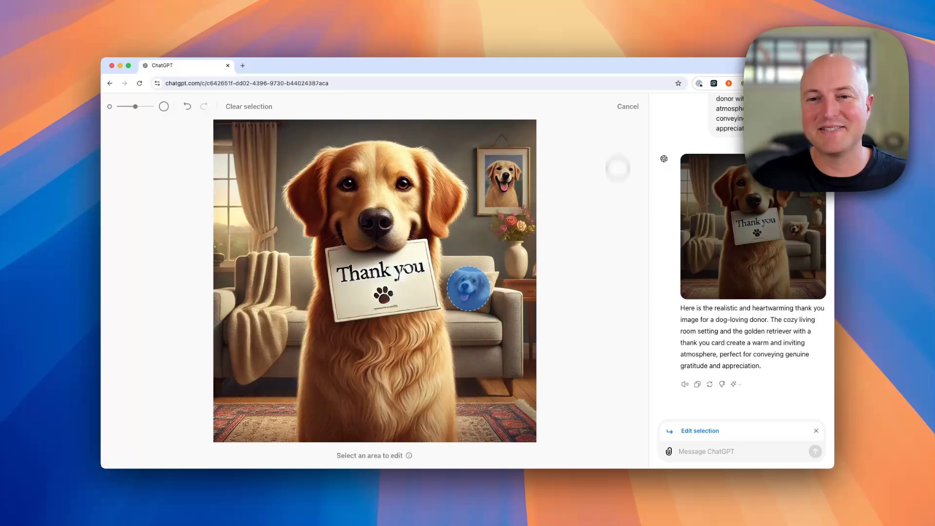
pyautogui.click(626, 107)
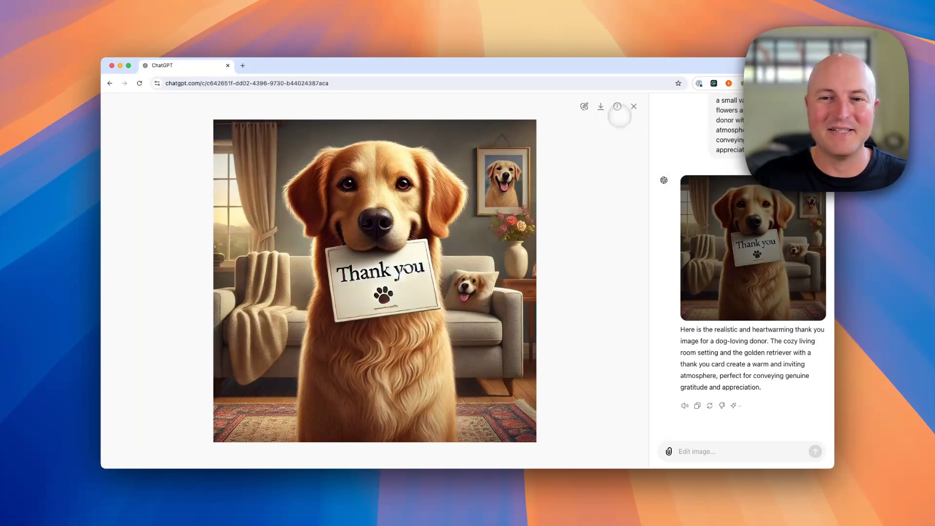
pyautogui.click(633, 107)
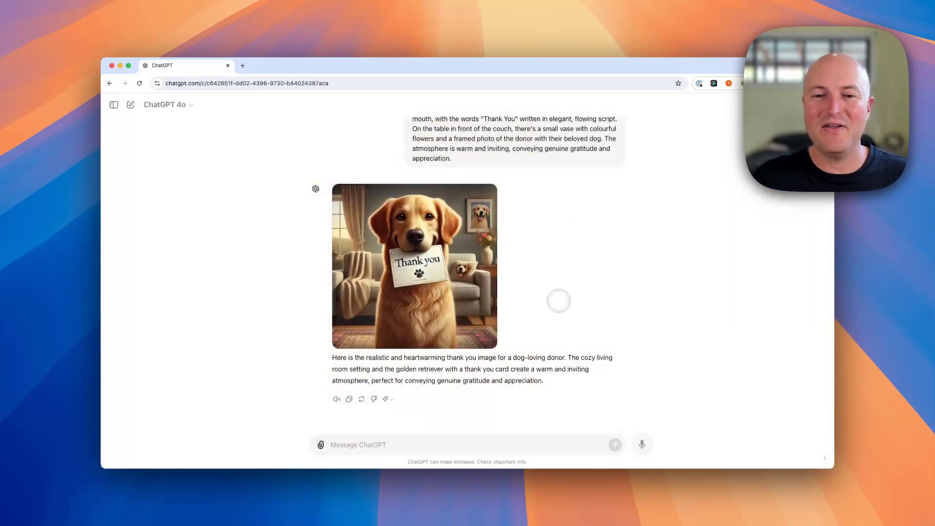